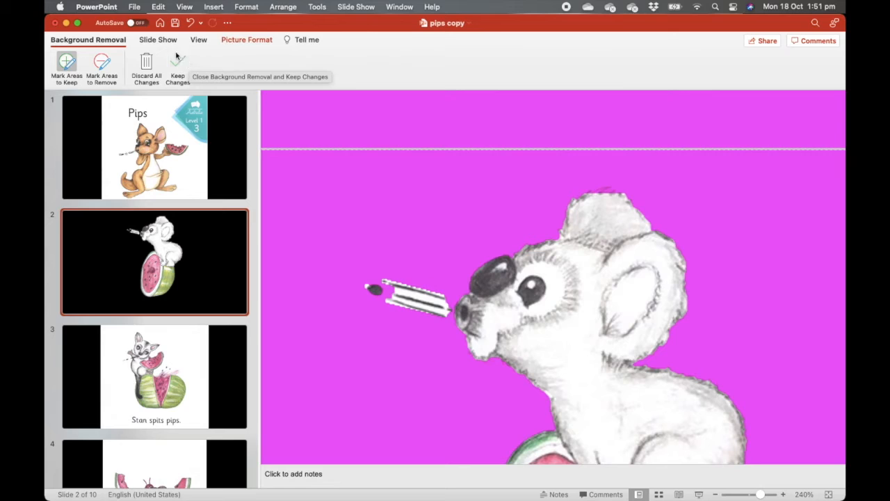
# Keep the background removal on the slide 2 koala picture and set up its export as a GIF picture file
pyautogui.click(178, 66)
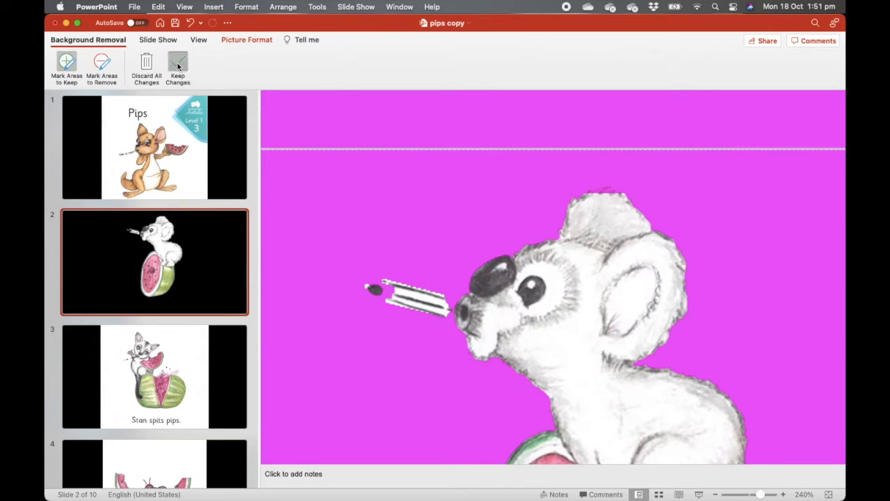
pyautogui.scroll(-5, 543, 312)
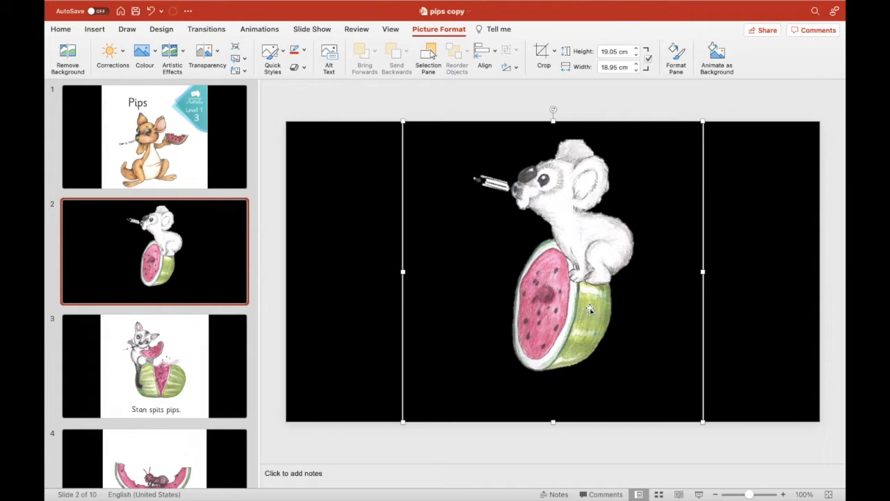
pyautogui.rightClick(575, 239)
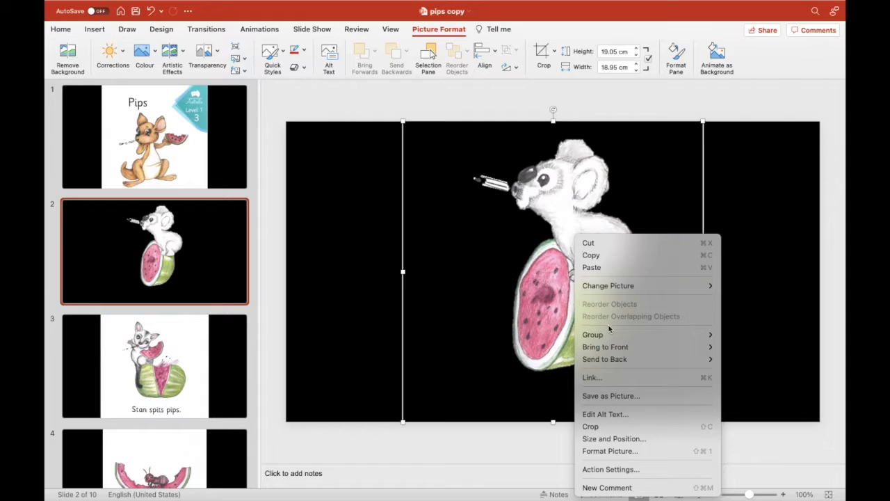
pyautogui.click(618, 397)
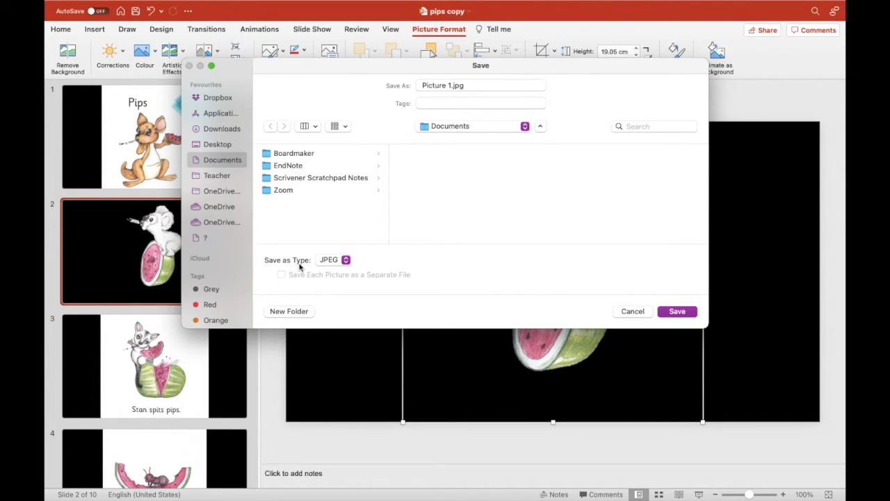
pyautogui.click(346, 262)
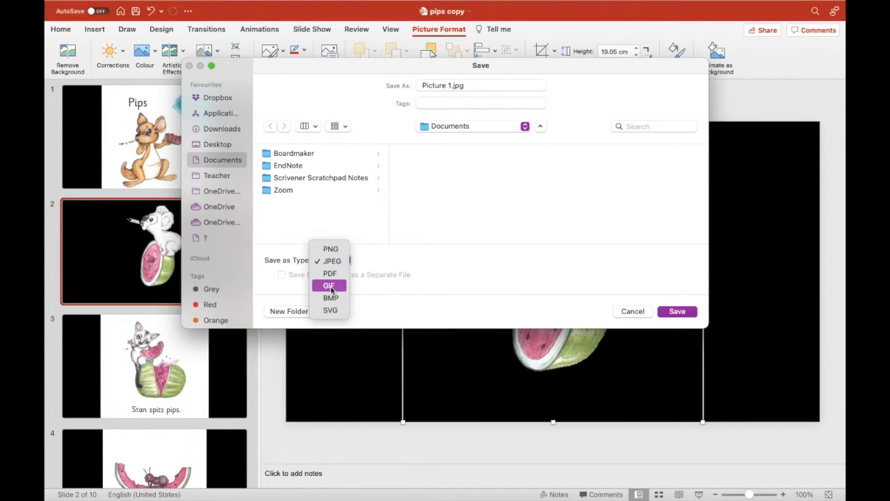
pyautogui.click(330, 286)
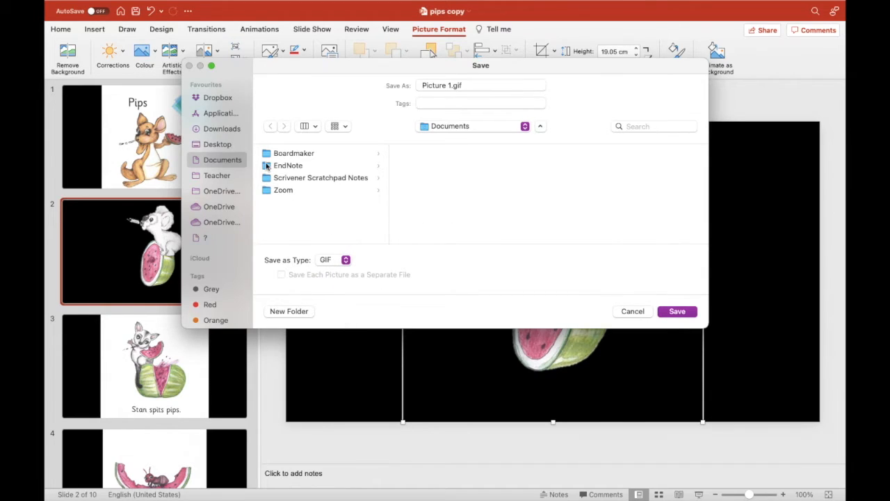
# Create a folder named images inside Desktop > Decodable Readers Australia > level one > 3 Pips as the save location
pyautogui.click(217, 144)
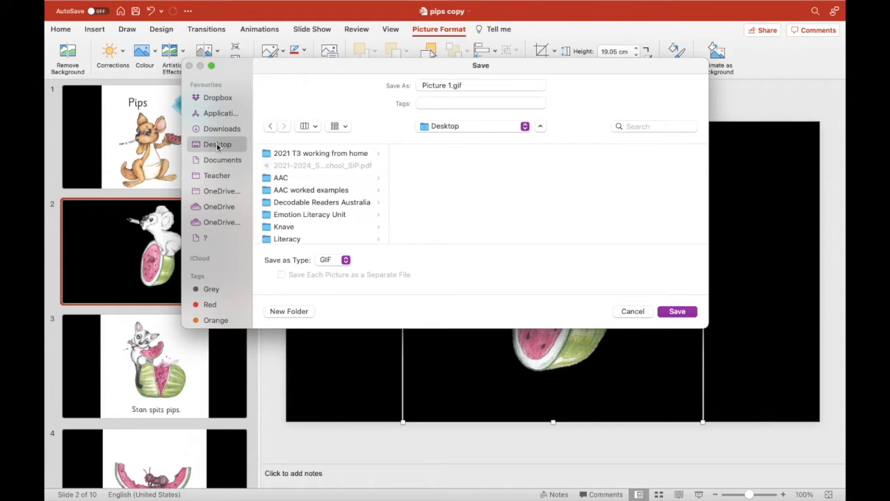
pyautogui.click(317, 203)
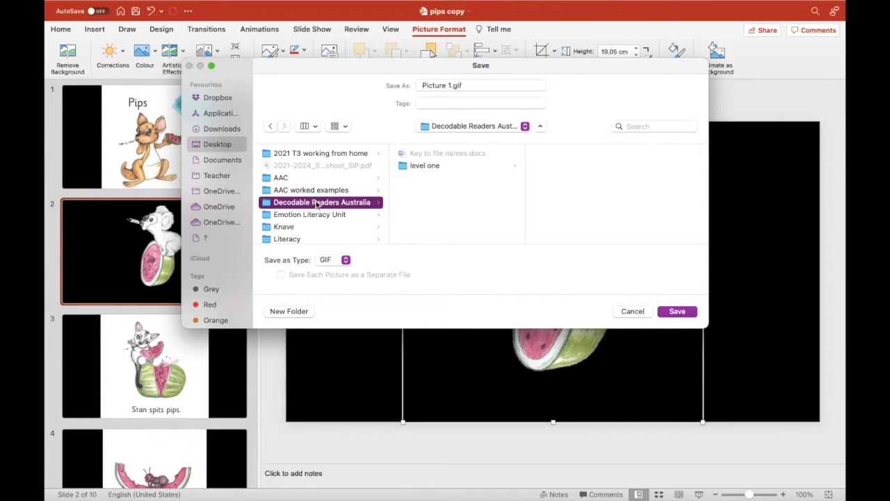
pyautogui.click(425, 166)
pyautogui.click(556, 179)
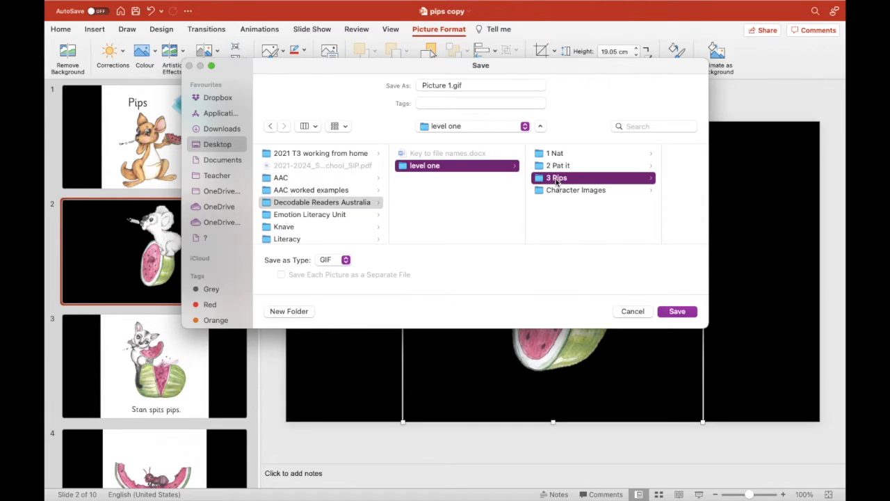
pyautogui.click(288, 312)
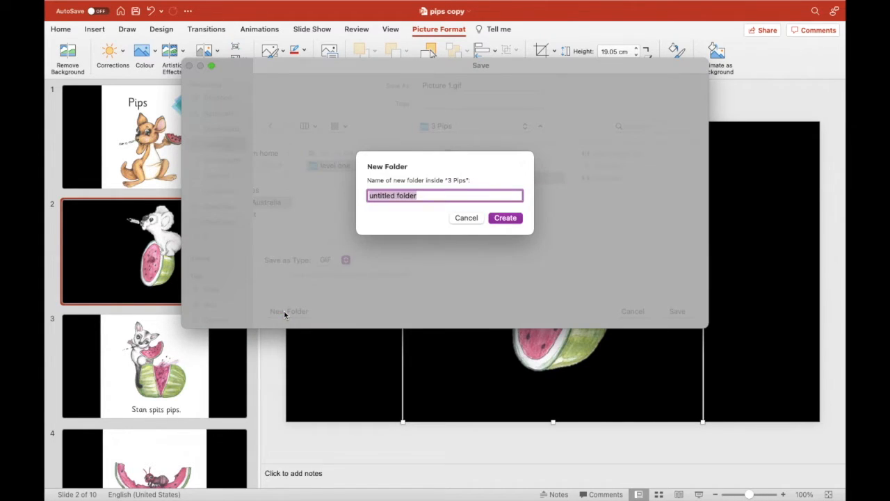
pyautogui.write('images')
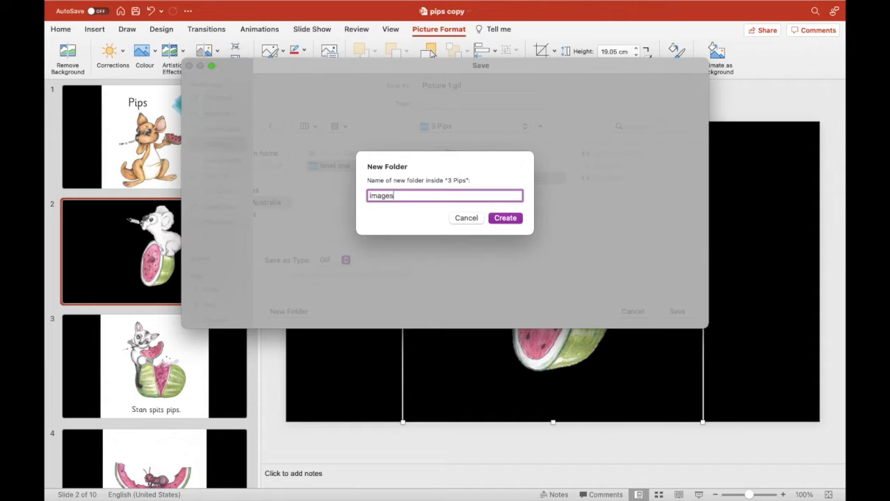
pyautogui.click(512, 218)
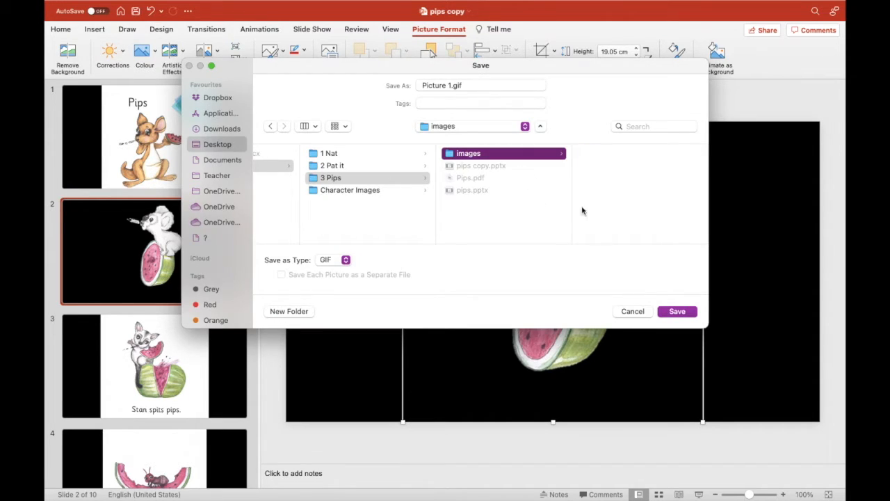
# Name the picture "page 1 Pat spits pips.gif" and save it in the images folder
pyautogui.click(449, 84)
pyautogui.press('BackSpace')
pyautogui.press('BackSpace')
pyautogui.press('BackSpace')
pyautogui.press('BackSpace')
pyautogui.press('BackSpace')
pyautogui.press('BackSpace')
pyautogui.press('BackSpace')
pyautogui.press('BackSpace')
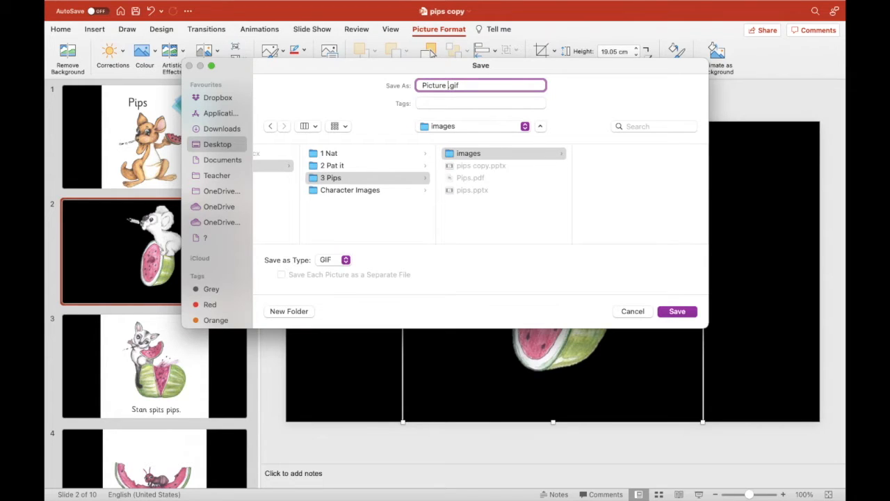
pyautogui.write('at spits ')
pyautogui.write('pip')
pyautogui.write('page 1')
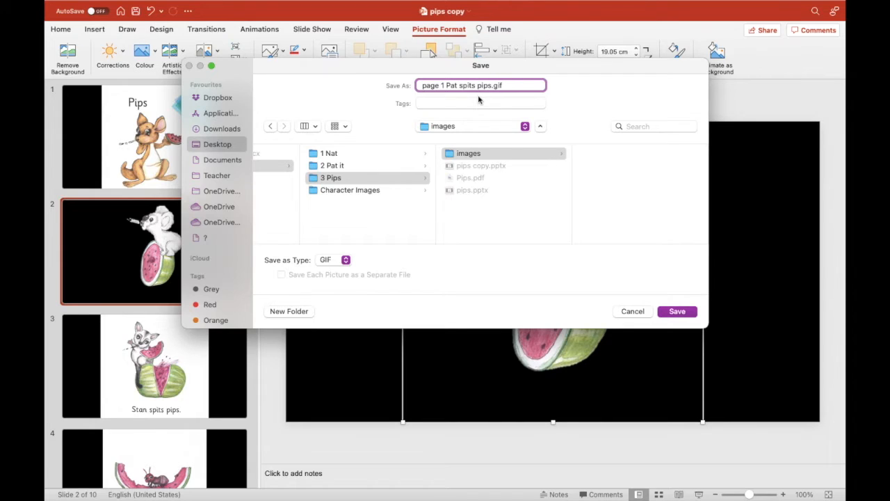
pyautogui.click(486, 153)
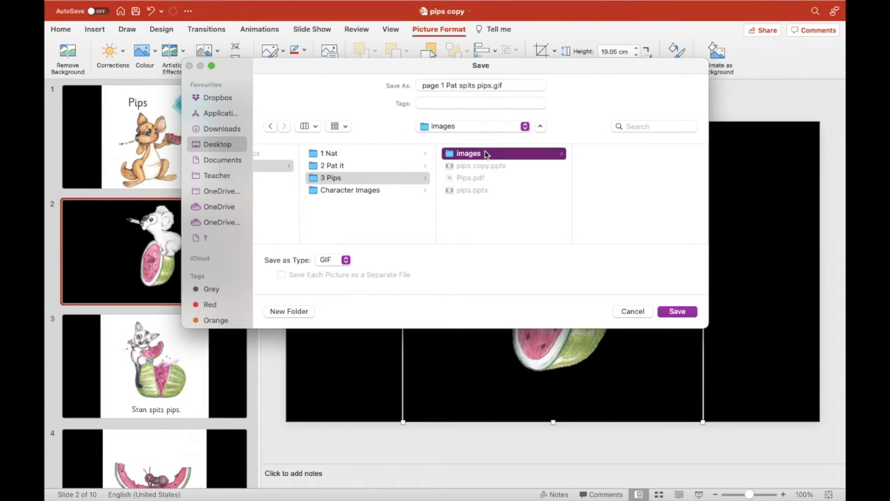
pyautogui.click(678, 311)
# Remove the background from the slide 3 picture, marking the possum's body, arm, head and the spat pip as areas to keep
pyautogui.scroll(-2, 225, 308)
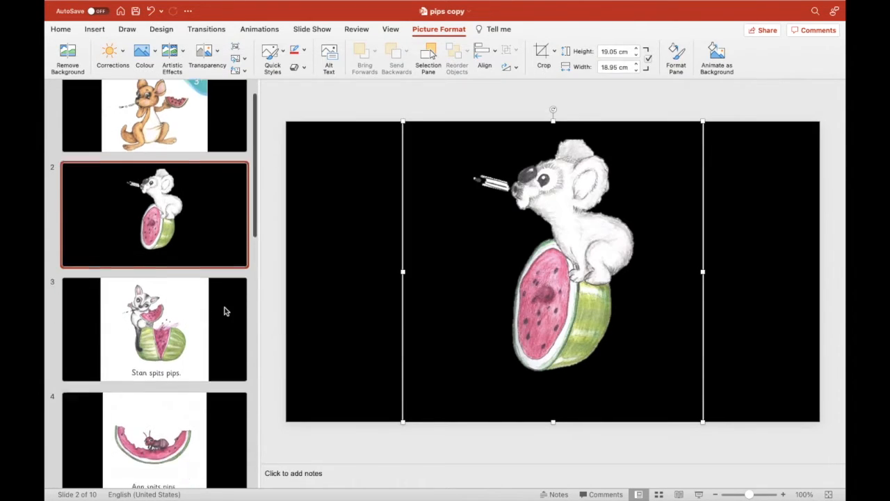
pyautogui.click(225, 311)
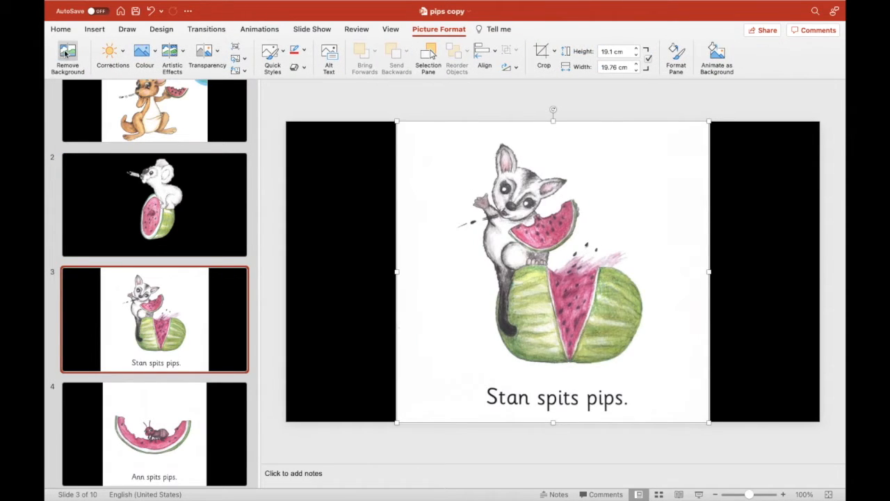
pyautogui.click(66, 54)
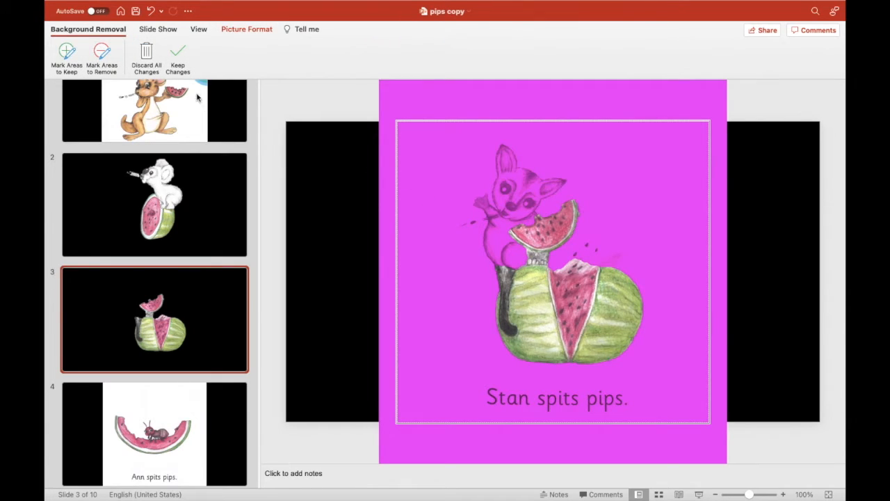
pyautogui.click(66, 52)
pyautogui.click(520, 260)
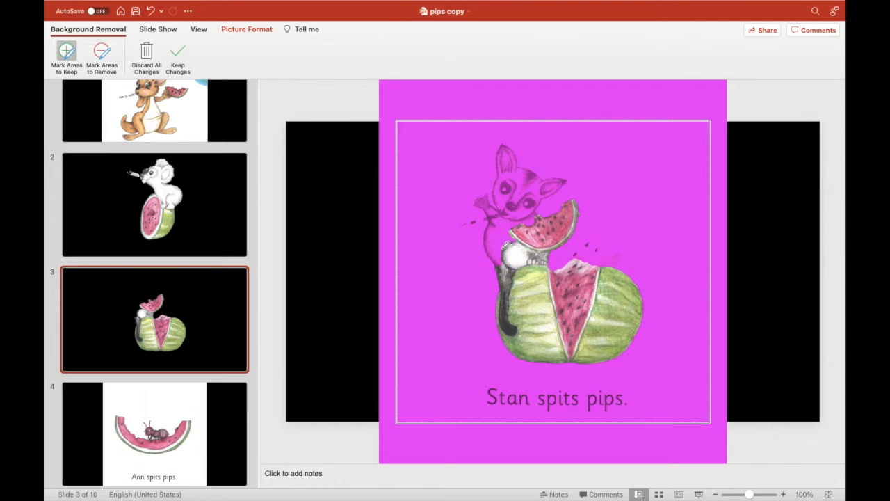
pyautogui.rightClick(496, 237)
pyautogui.click(496, 237)
pyautogui.scroll(1, 497, 237)
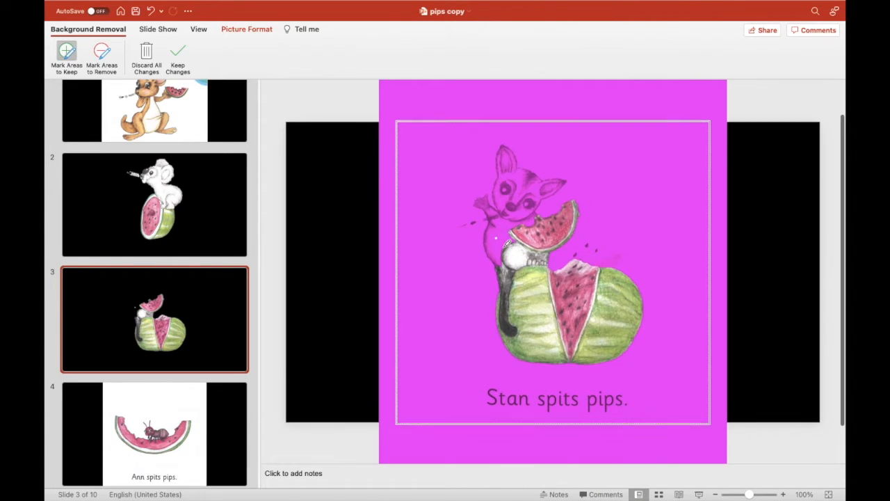
pyautogui.click(508, 230)
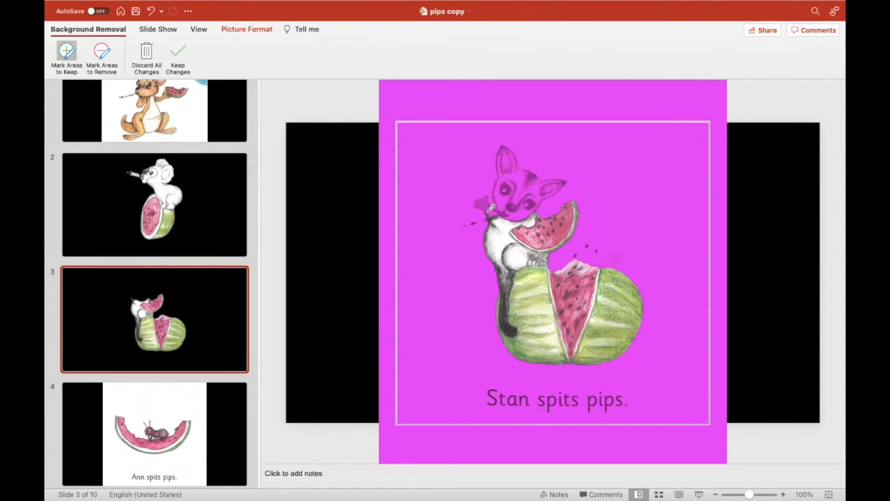
pyautogui.moveTo(486, 200)
pyautogui.mouseDown()
pyautogui.moveTo(518, 250)
pyautogui.moveTo(537, 191)
pyautogui.moveTo(531, 180)
pyautogui.moveTo(506, 195)
pyautogui.moveTo(508, 226)
pyautogui.mouseUp()
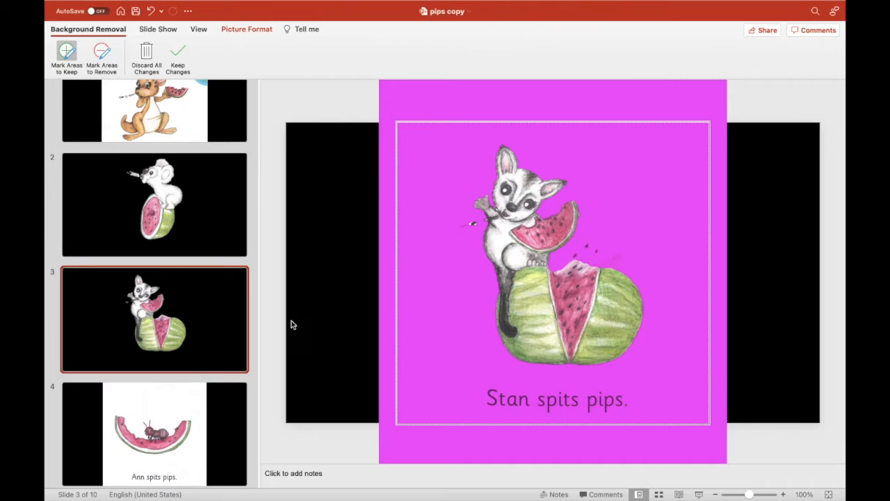
pyautogui.click(181, 56)
# Save the slide 3 picture as a GIF named "page 2 stan spits pips" in the images folder
pyautogui.rightClick(542, 238)
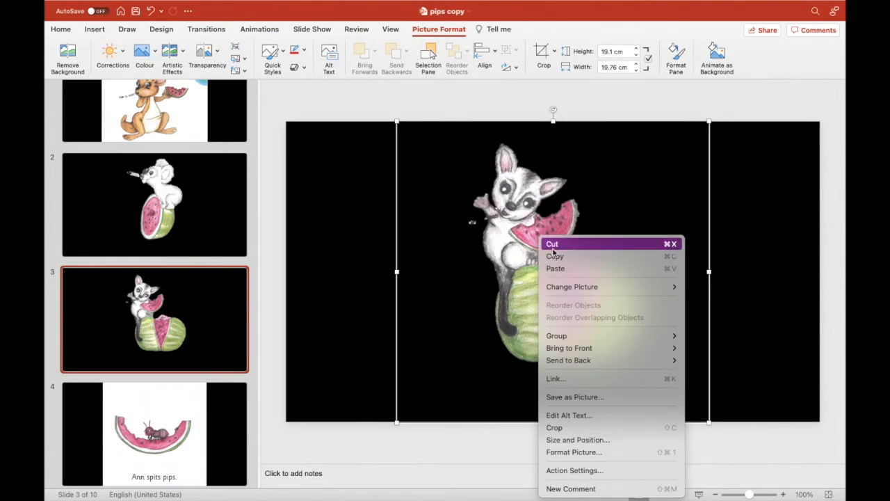
pyautogui.click(584, 398)
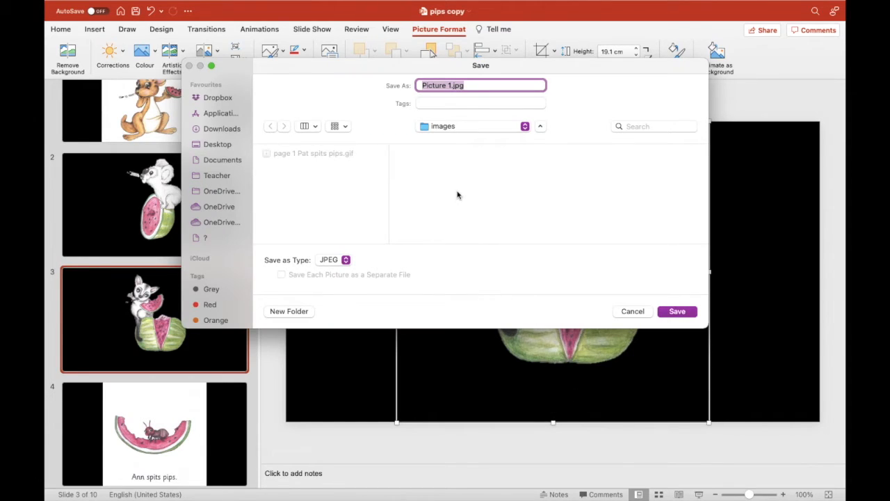
pyautogui.write('page 2 stan spits pips')
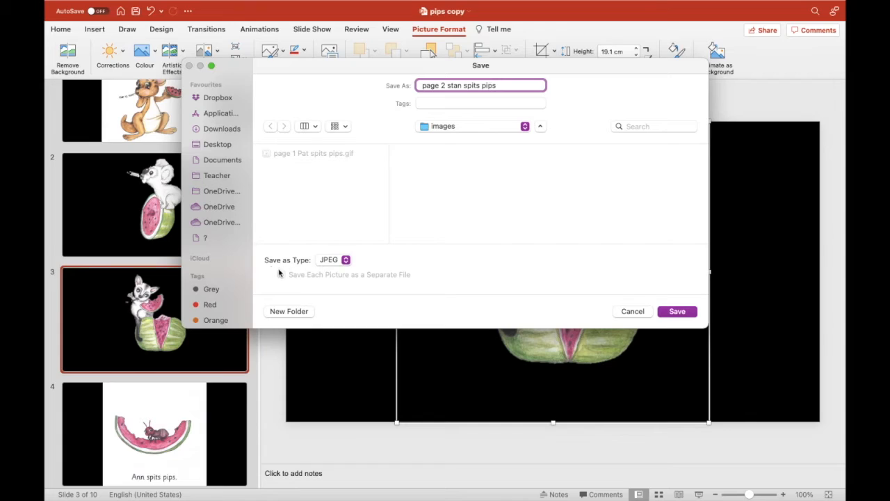
pyautogui.click(346, 259)
pyautogui.click(337, 285)
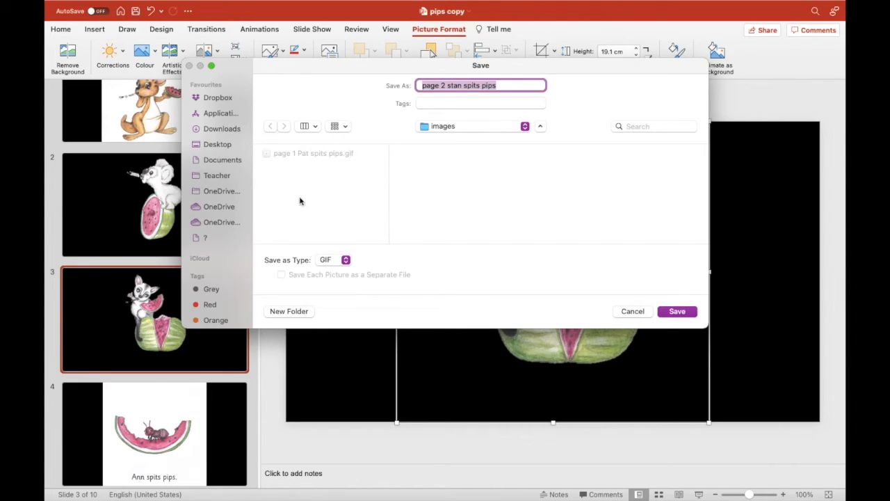
pyautogui.click(680, 310)
# Remove the background from the slide 4 ant and watermelon picture and keep the automatic result
pyautogui.scroll(-3, 196, 338)
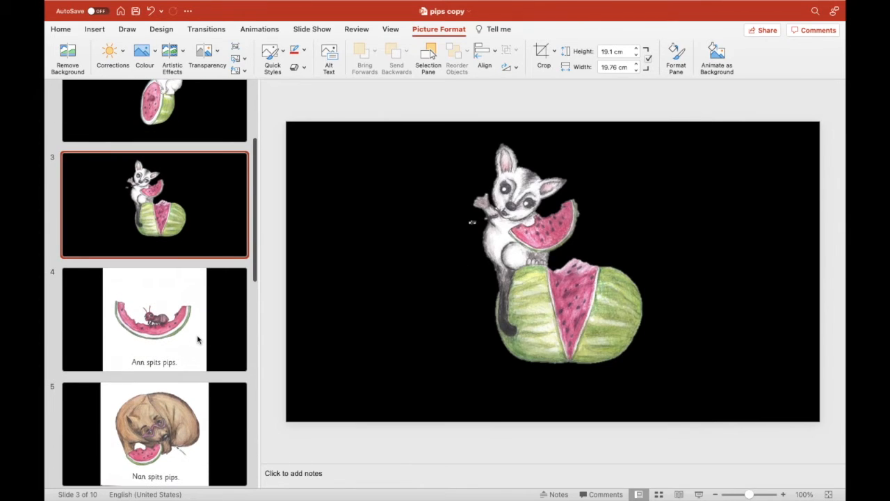
pyautogui.click(197, 338)
pyautogui.click(575, 263)
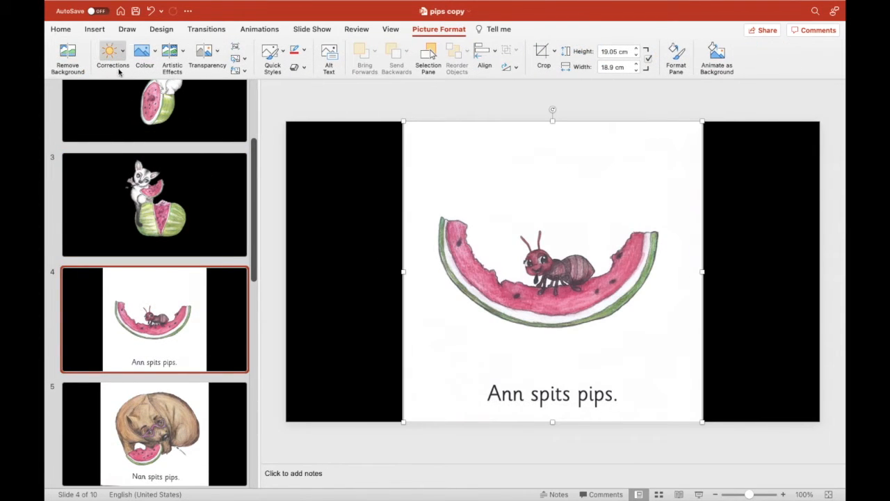
pyautogui.click(68, 50)
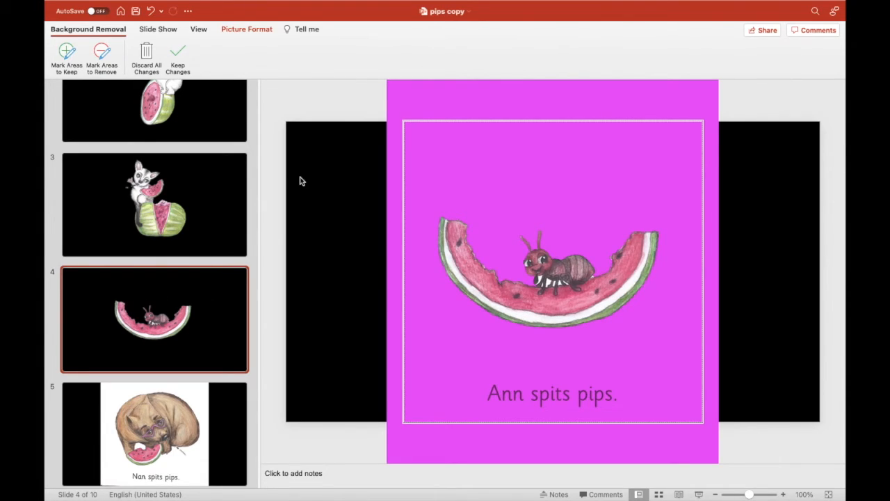
pyautogui.click(177, 55)
# Save the slide 4 picture as a GIF named "page 3 Ann spits pips" in the images folder
pyautogui.rightClick(531, 297)
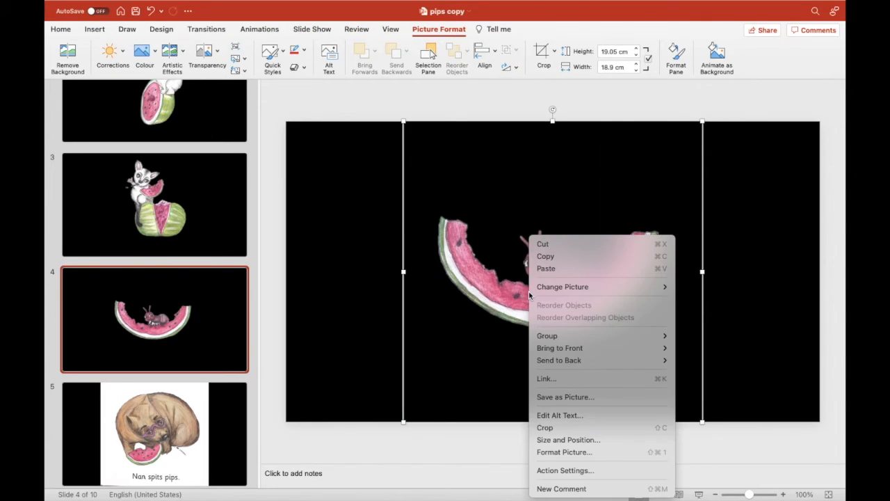
pyautogui.click(575, 398)
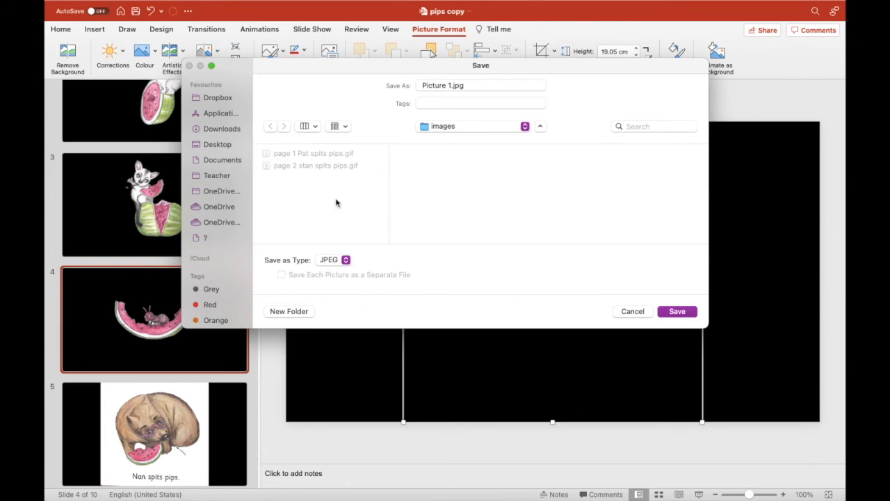
pyautogui.click(443, 86)
pyautogui.tripleClick(443, 87)
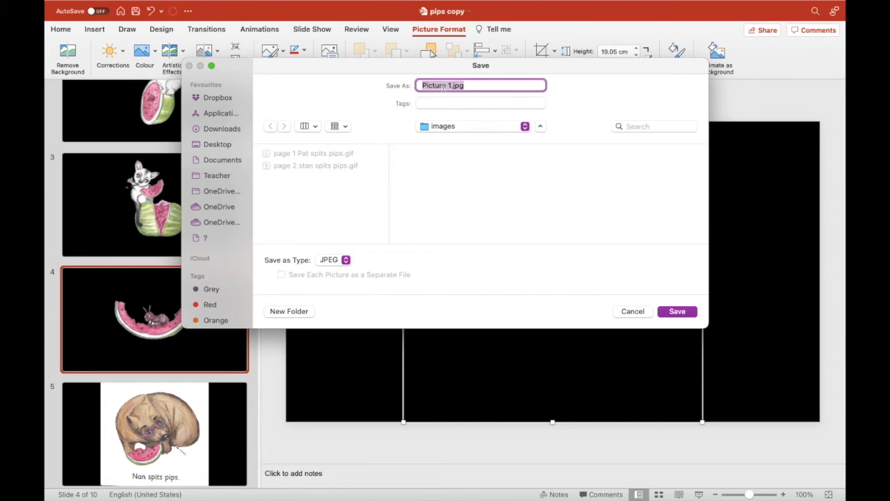
pyautogui.write('Ann')
pyautogui.press('BackSpace')
pyautogui.press('BackSpace')
pyautogui.press('BackSpace')
pyautogui.write('page 3 Ann spits pips')
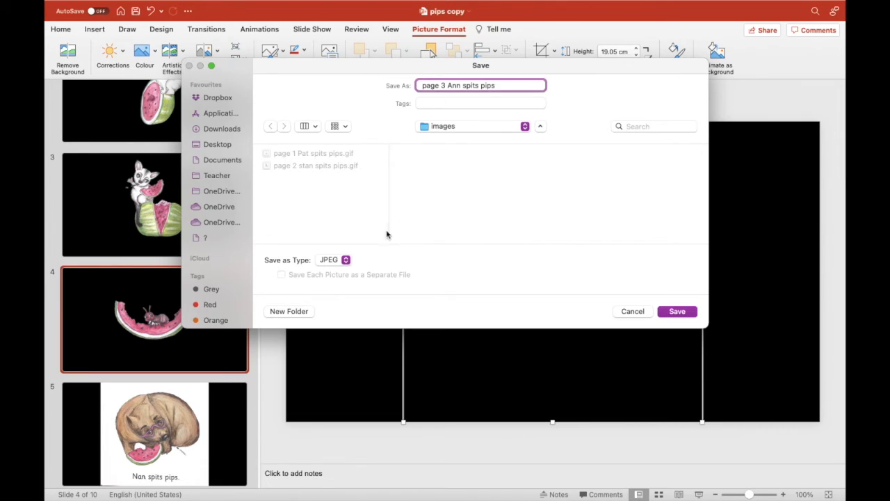
pyautogui.click(346, 260)
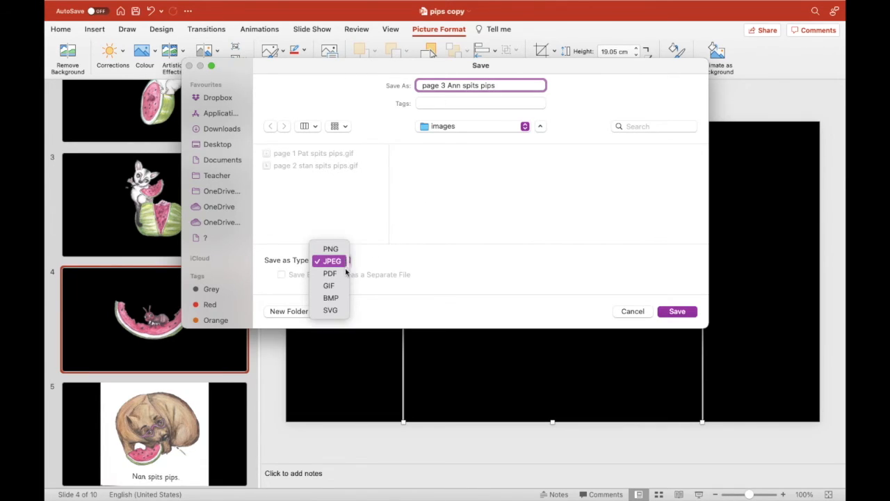
pyautogui.click(327, 284)
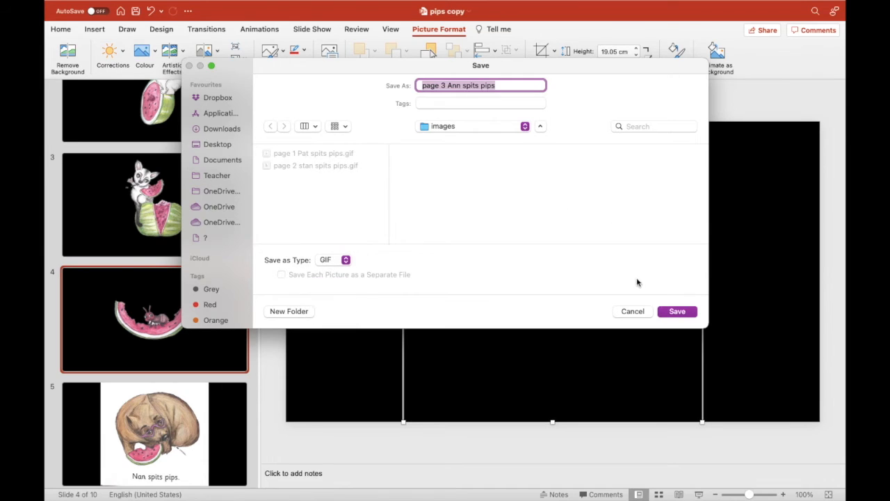
pyautogui.click(674, 311)
# Remove the background from the slide 5 wombat picture, marking the outer edge of its back as an area to keep, and keep the changes
pyautogui.scroll(-1, 173, 331)
pyautogui.scroll(-5, 173, 332)
pyautogui.click(172, 264)
pyautogui.click(569, 280)
pyautogui.rightClick(569, 281)
pyautogui.click(560, 279)
pyautogui.click(67, 55)
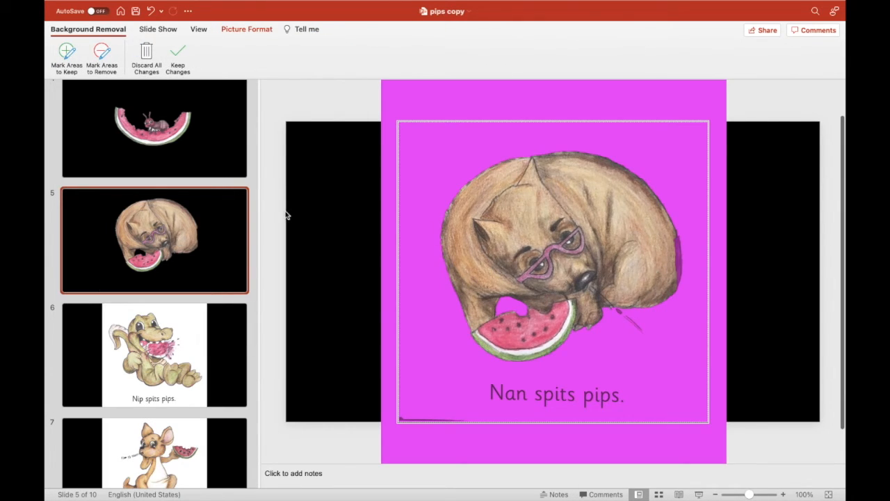
pyautogui.click(67, 54)
pyautogui.moveTo(678, 243)
pyautogui.mouseDown()
pyautogui.moveTo(685, 263)
pyautogui.moveTo(680, 231)
pyautogui.mouseUp()
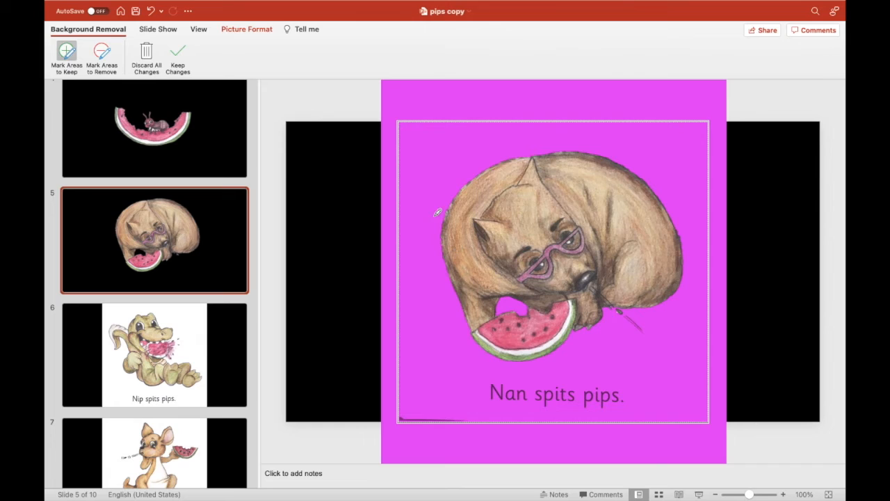
pyautogui.click(180, 51)
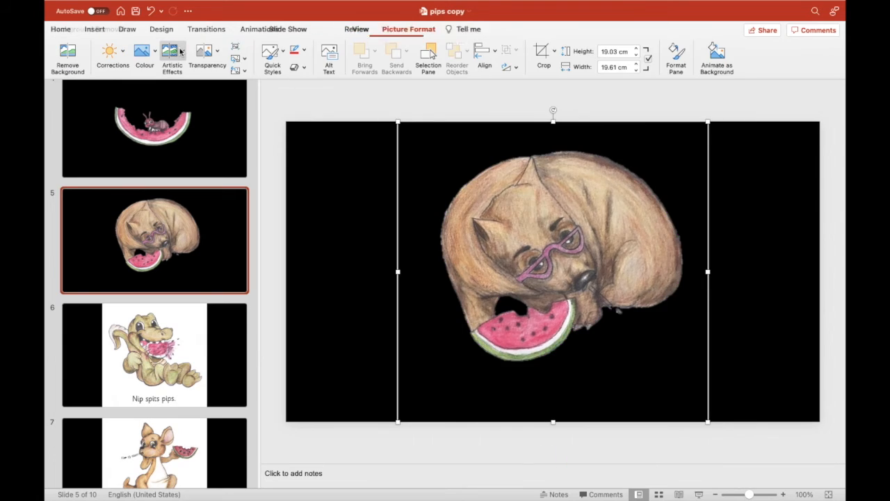
# Save the slide 5 picture as a GIF named "page 4 Nan spits pips" in the images folder
pyautogui.rightClick(519, 217)
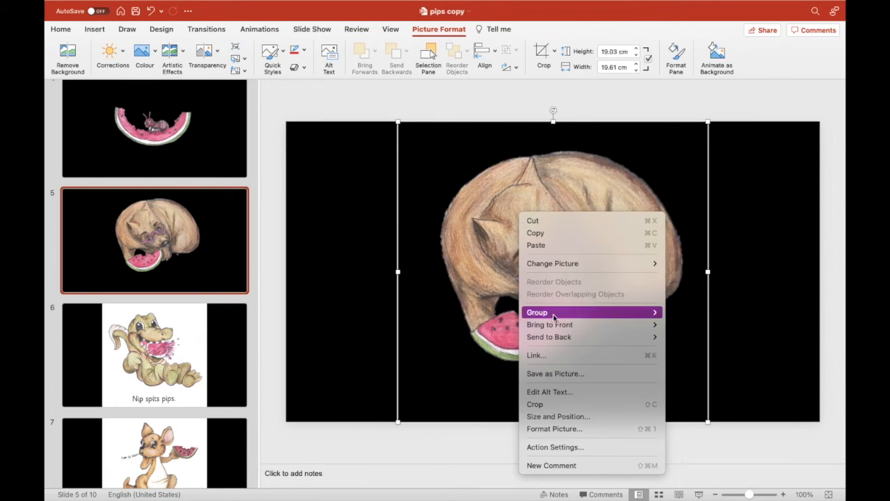
pyautogui.click(554, 373)
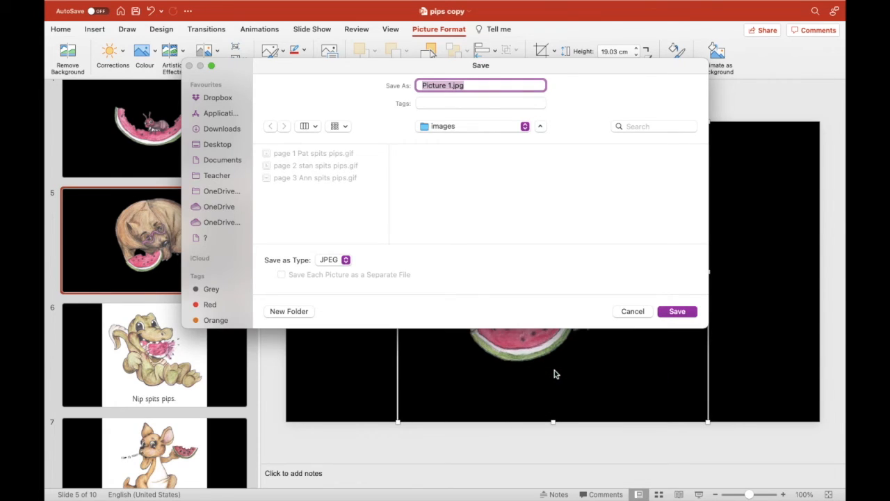
pyautogui.write('page 4 Nan spi')
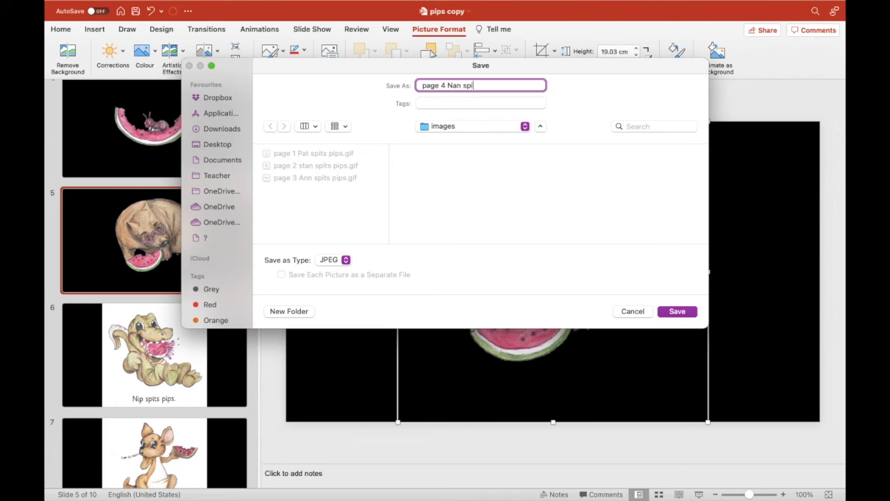
pyautogui.write('ts pips')
pyautogui.click(345, 260)
pyautogui.click(330, 285)
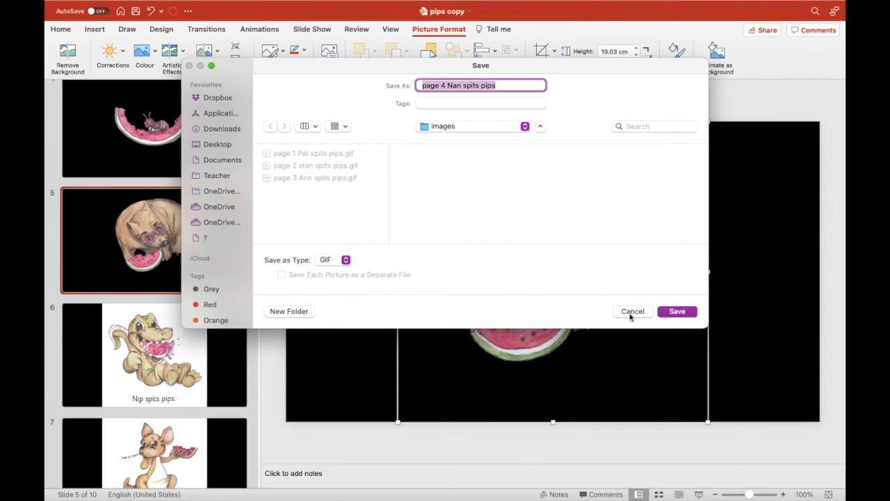
pyautogui.click(675, 311)
pyautogui.scroll(-5, 197, 336)
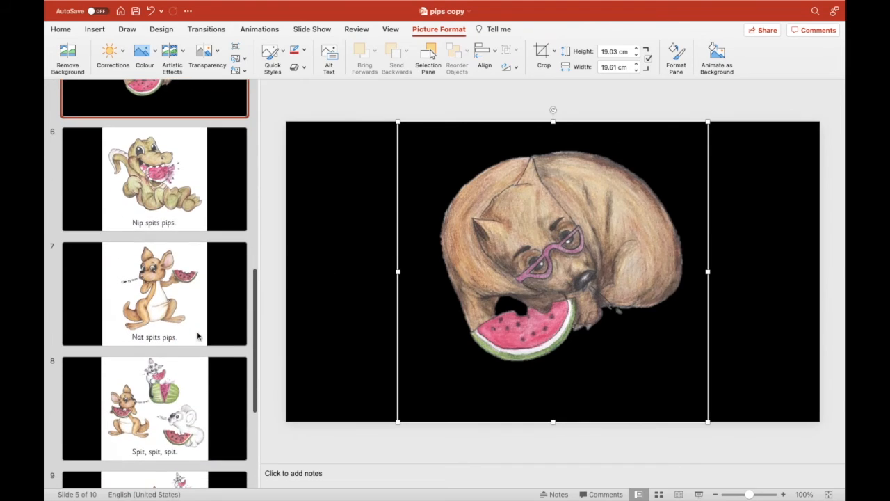
pyautogui.click(168, 264)
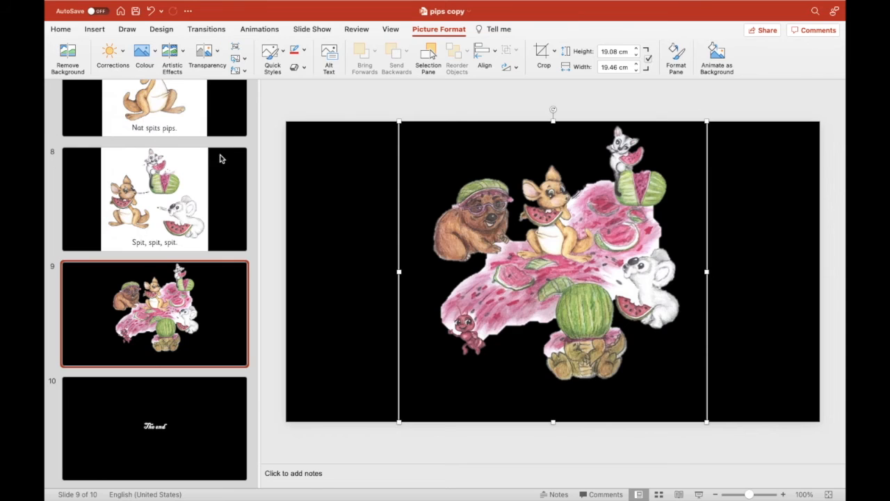
# Close the pips copy presentation without saving the changes
pyautogui.moveTo(105, 7)
pyautogui.click(54, 26)
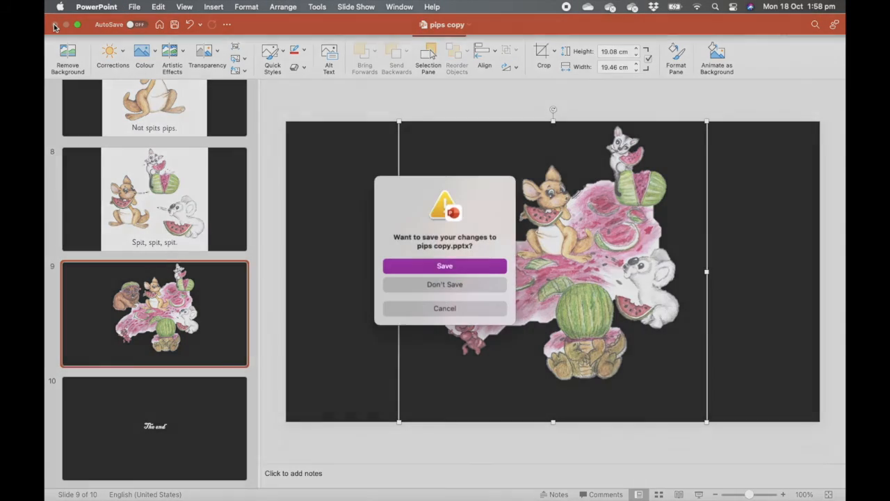
pyautogui.click(429, 286)
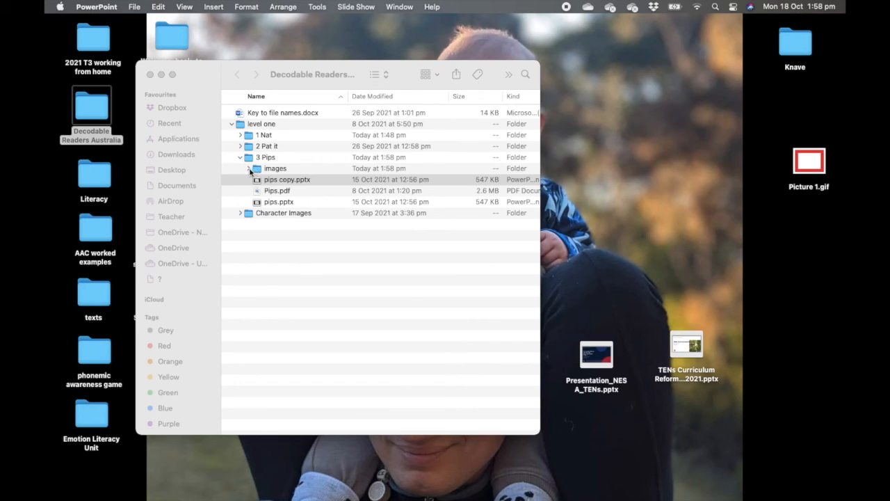
# In Finder, expand the images folder inside 3 Pips and preview the page 1, 2, 4 and 8 GIFs to check their transparent backgrounds
pyautogui.click(249, 170)
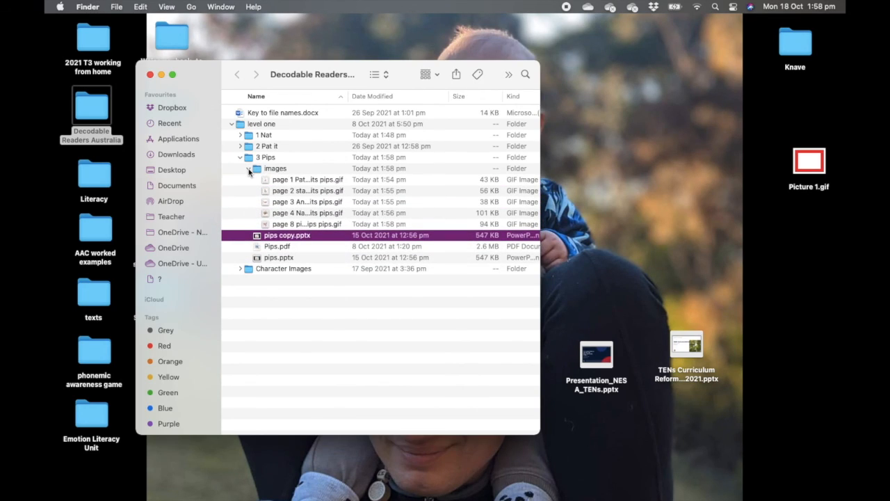
pyautogui.click(286, 180)
pyautogui.press('space')
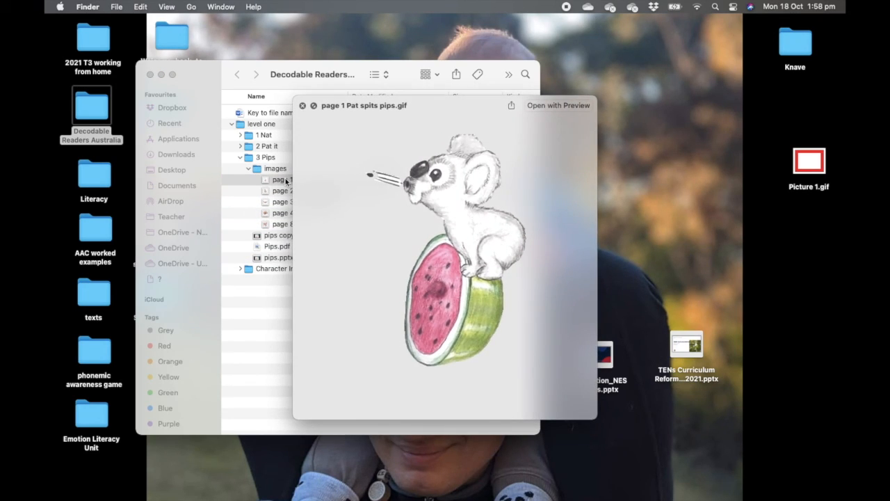
pyautogui.press('space')
pyautogui.click(290, 191)
pyautogui.press('space')
pyautogui.press('space')
pyautogui.click(288, 213)
pyautogui.press('space')
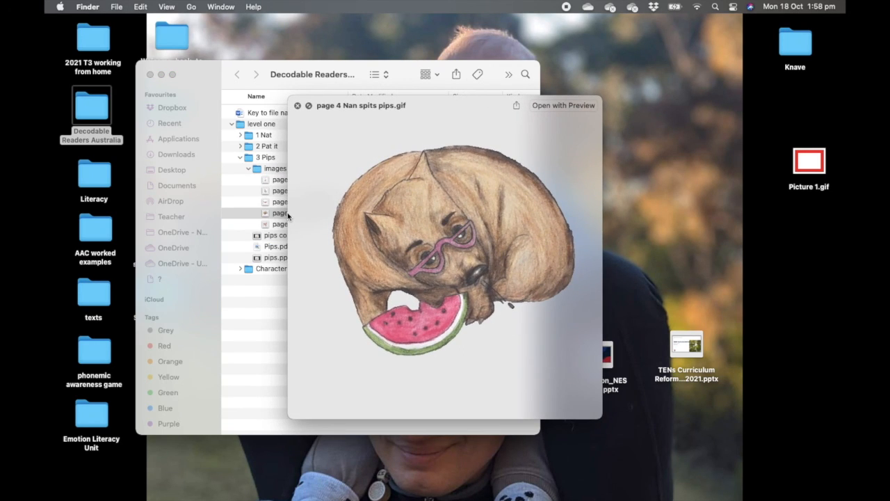
pyautogui.press('Down')
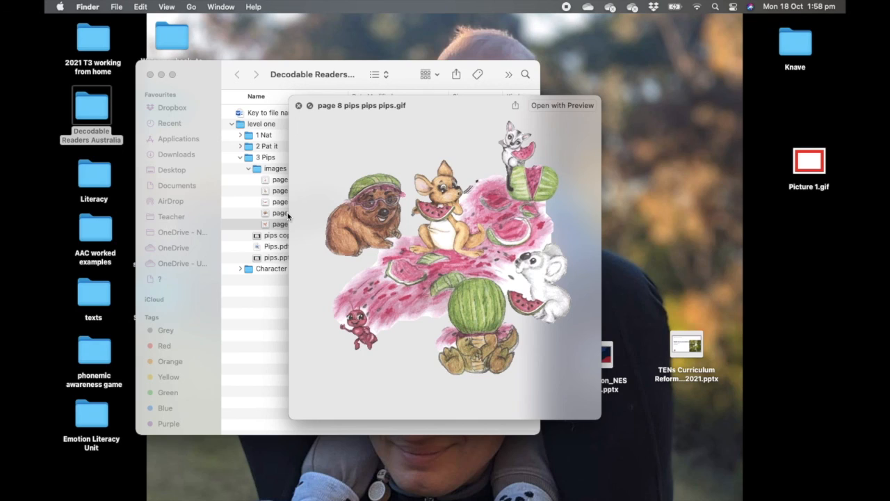
pyautogui.press('space')
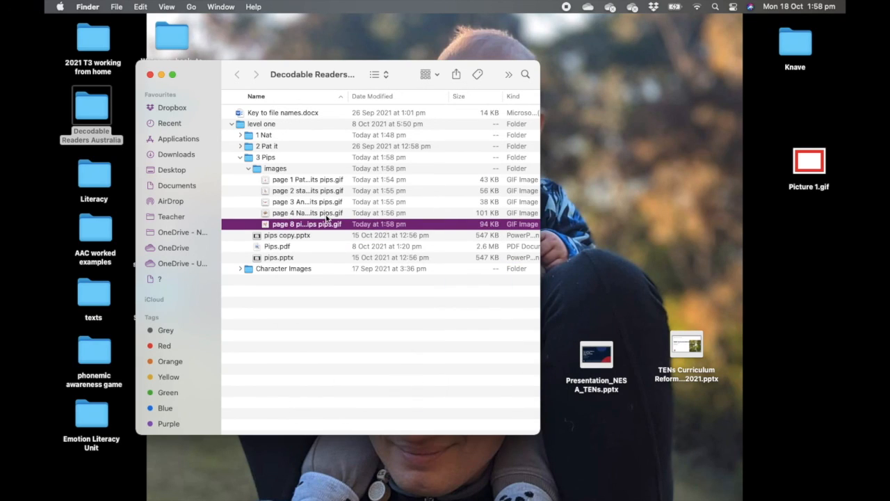